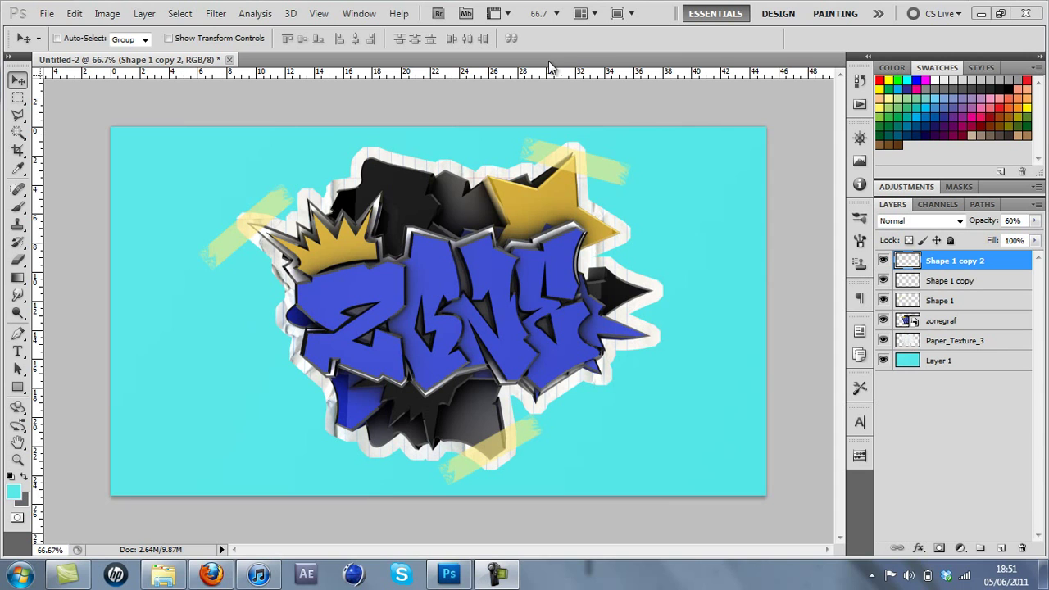
# Create a new 1280×720 px, 72 ppi document with a transparent background
pyautogui.click(46, 14)
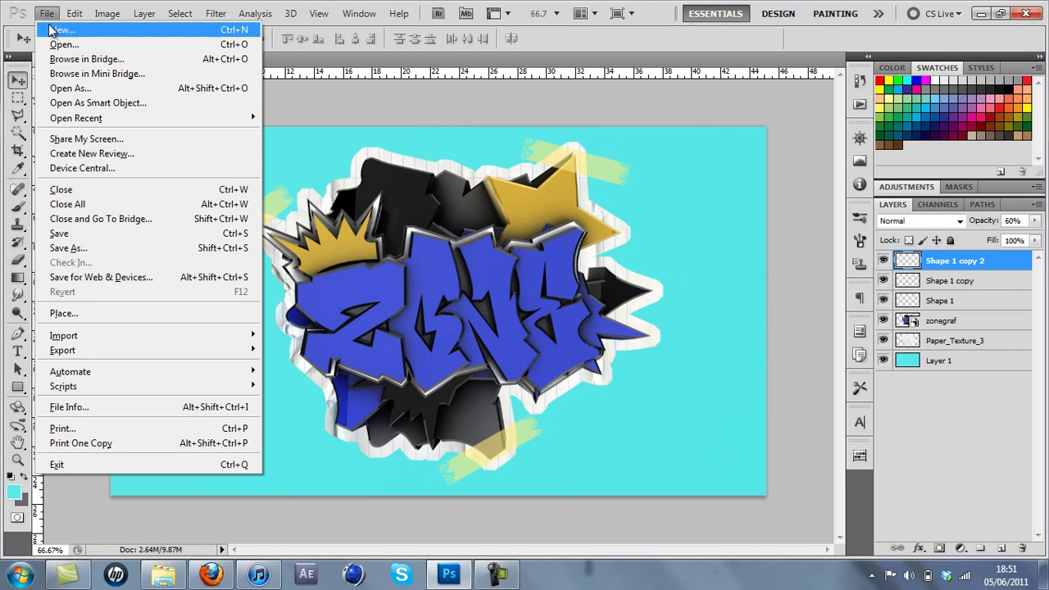
pyautogui.click(52, 30)
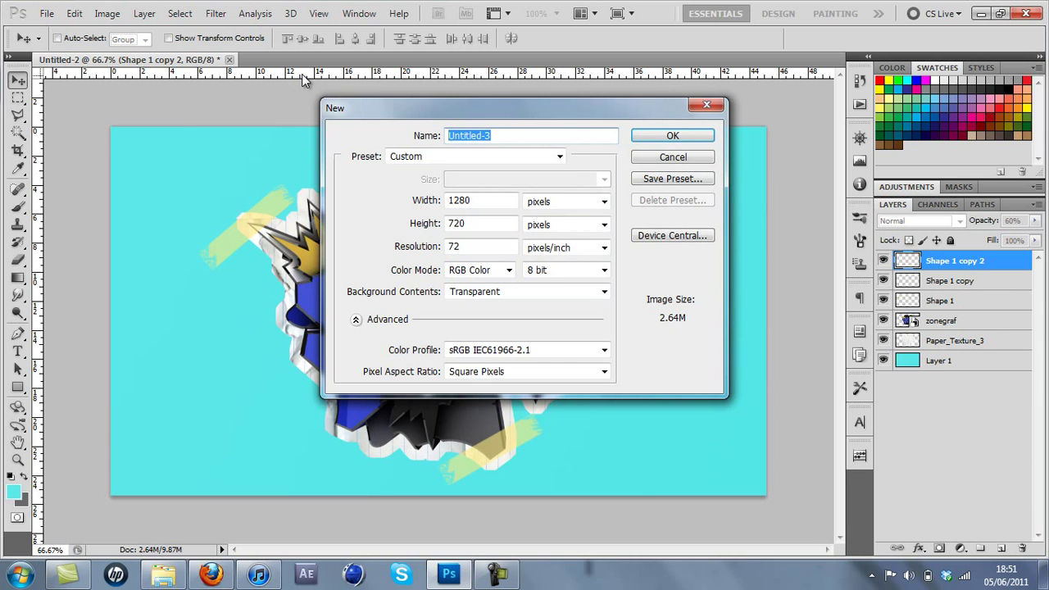
pyautogui.click(647, 137)
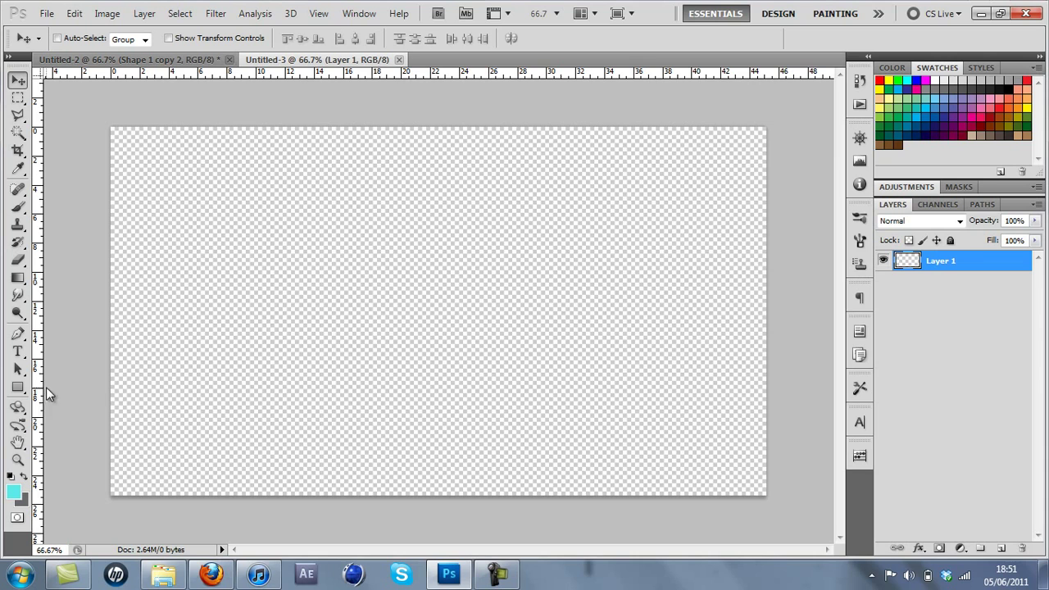
# Set a solid cyan gradient and drag it corner to corner to fill Layer 1
pyautogui.click(18, 279)
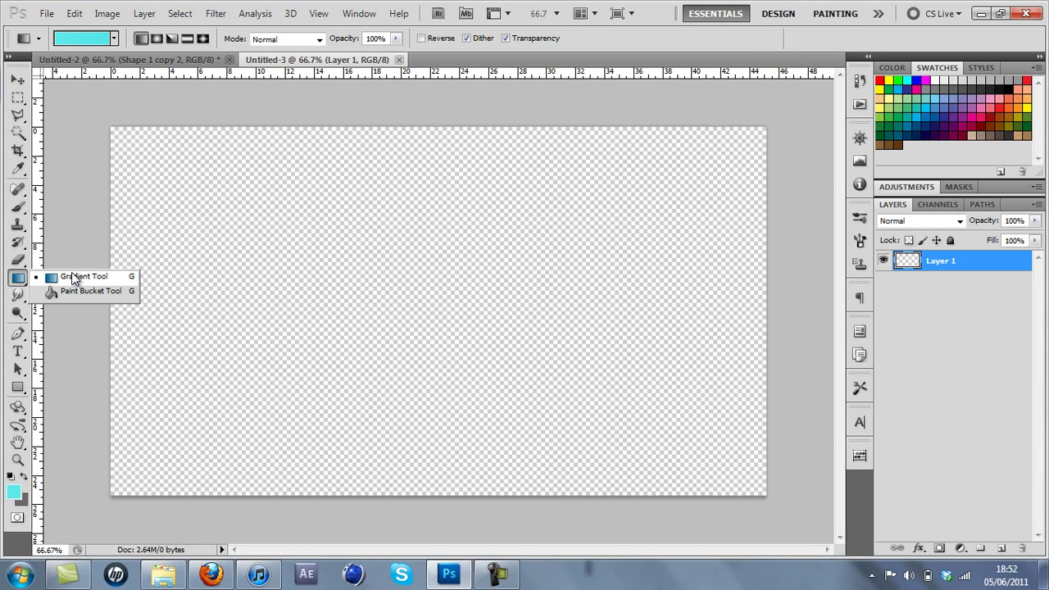
pyautogui.click(73, 278)
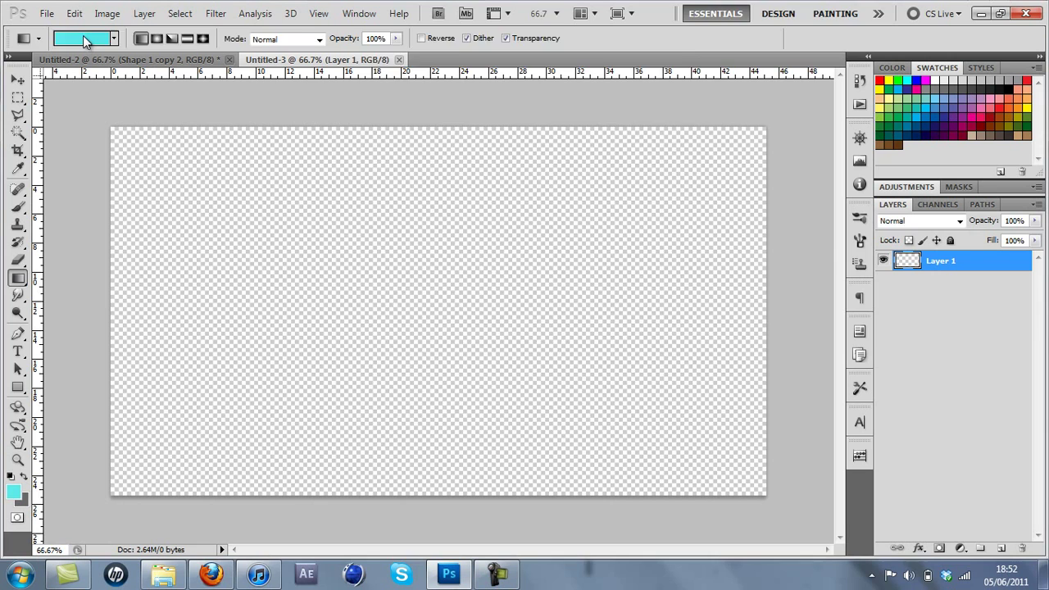
pyautogui.click(83, 38)
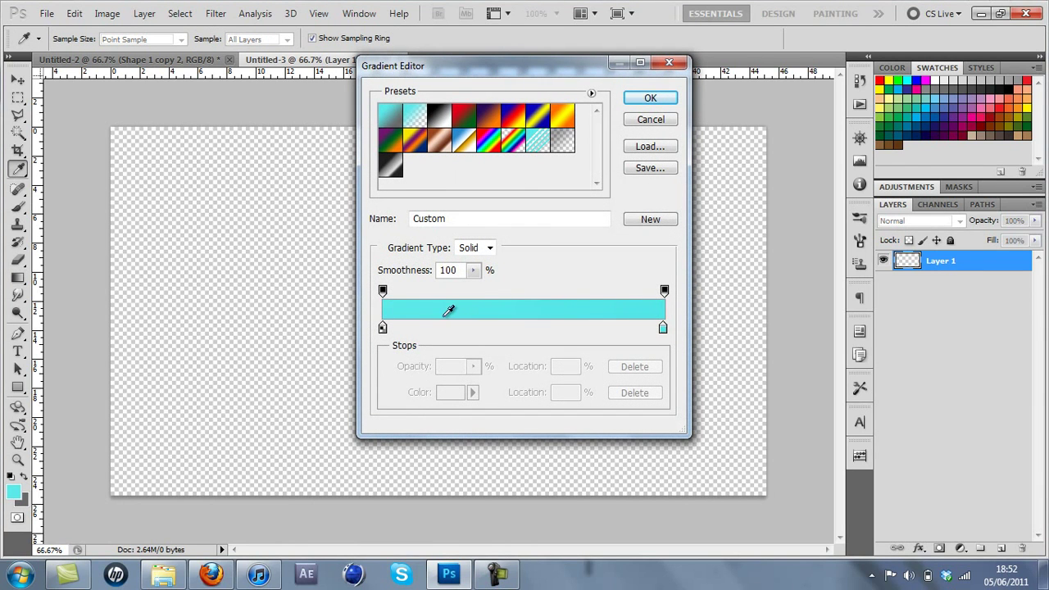
pyautogui.click(637, 100)
pyautogui.moveTo(112, 125); pyautogui.dragTo(771, 498)
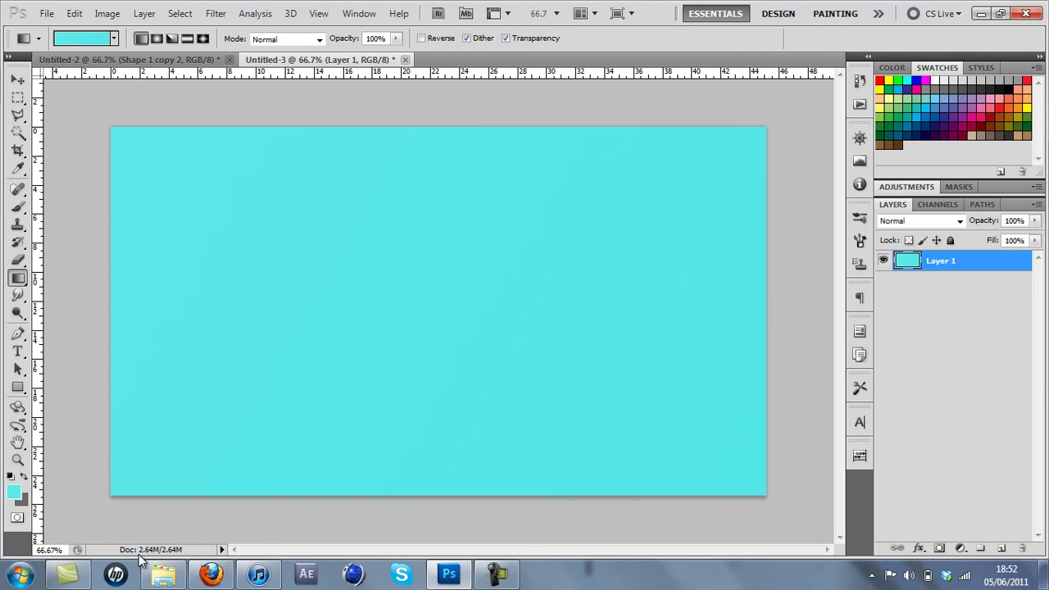
# Browse to Graphics Packs > ChromeDesigns Graphics Pack > Textures > Paper and drag Paper_Texture_3 into Photoshop
pyautogui.moveTo(167, 581)
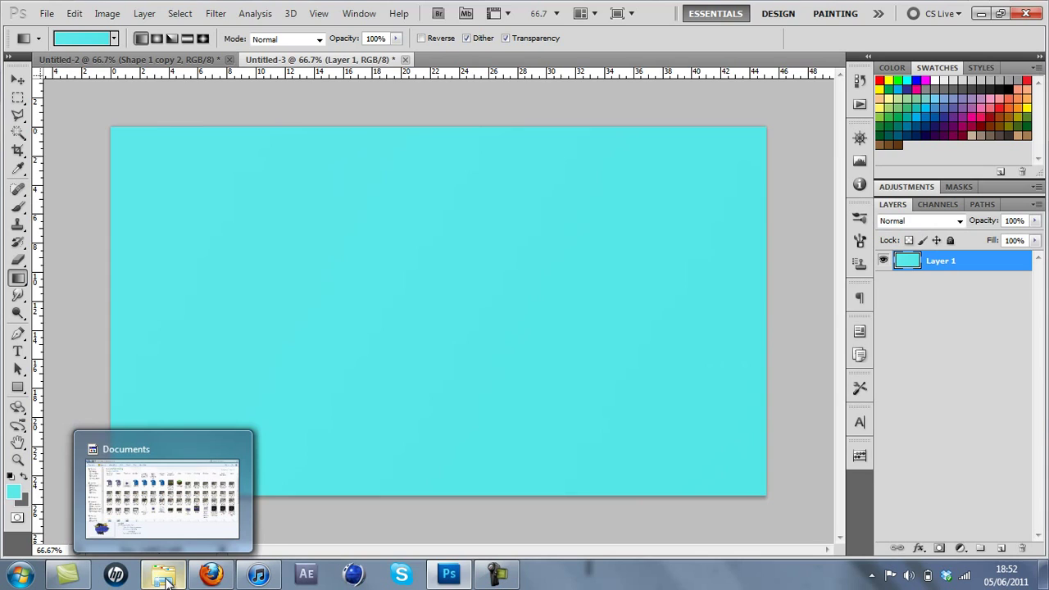
pyautogui.click(164, 578)
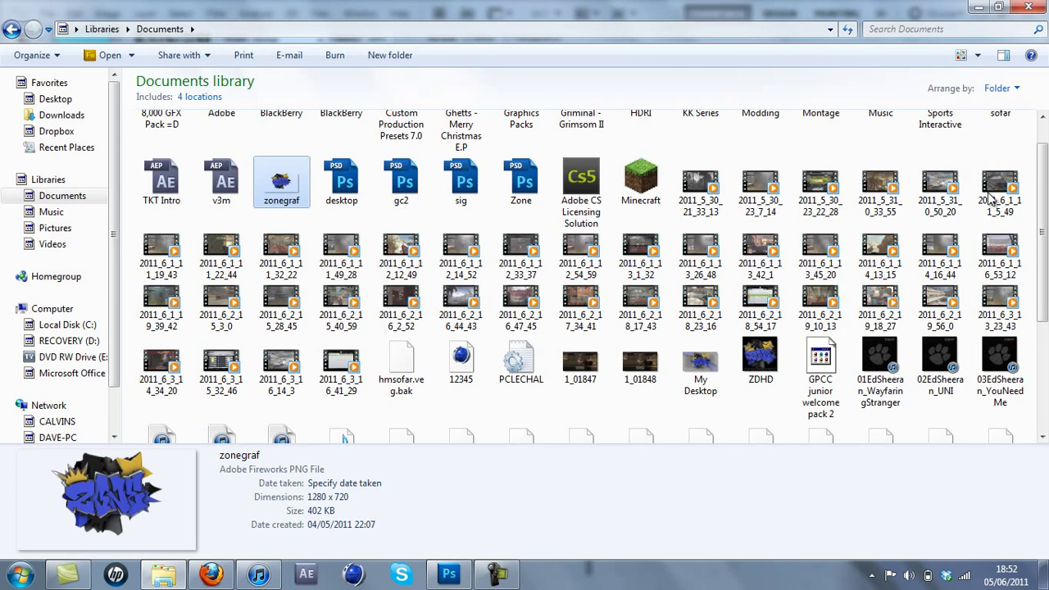
pyautogui.scroll(2, 943, 205)
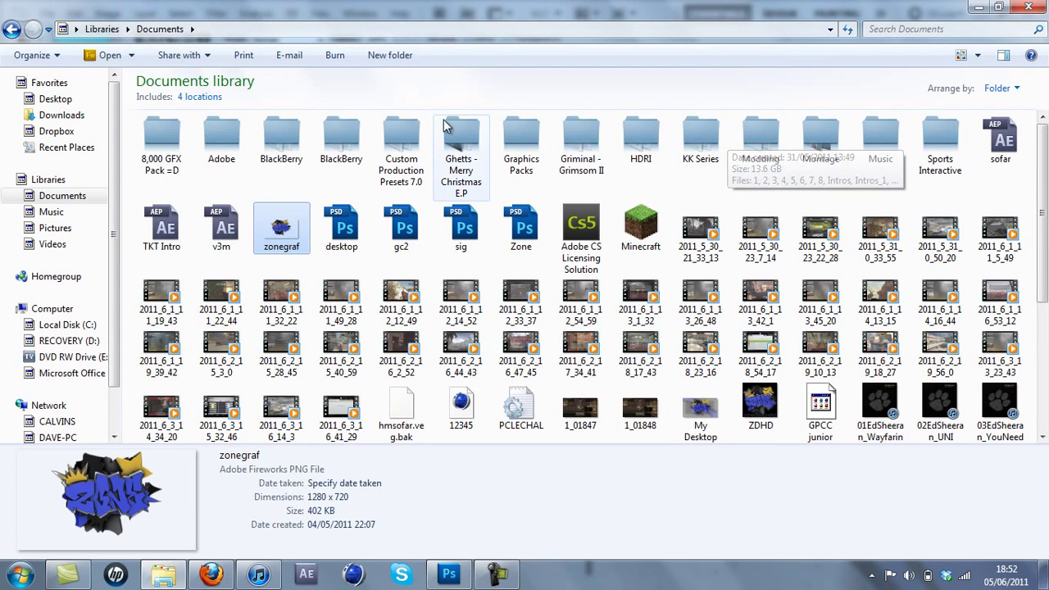
pyautogui.doubleClick(523, 136)
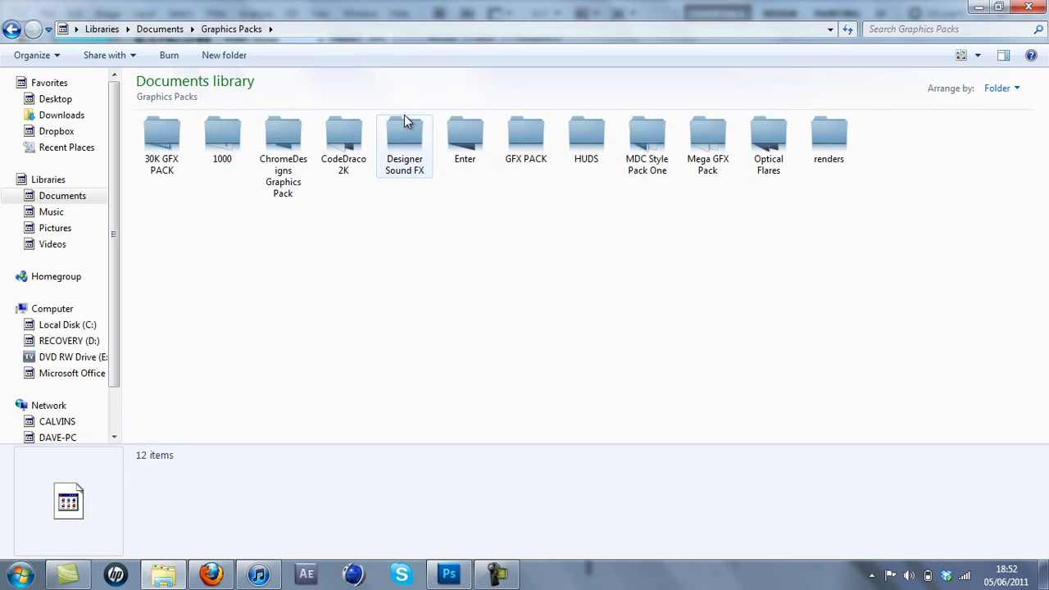
pyautogui.doubleClick(283, 141)
pyautogui.doubleClick(651, 136)
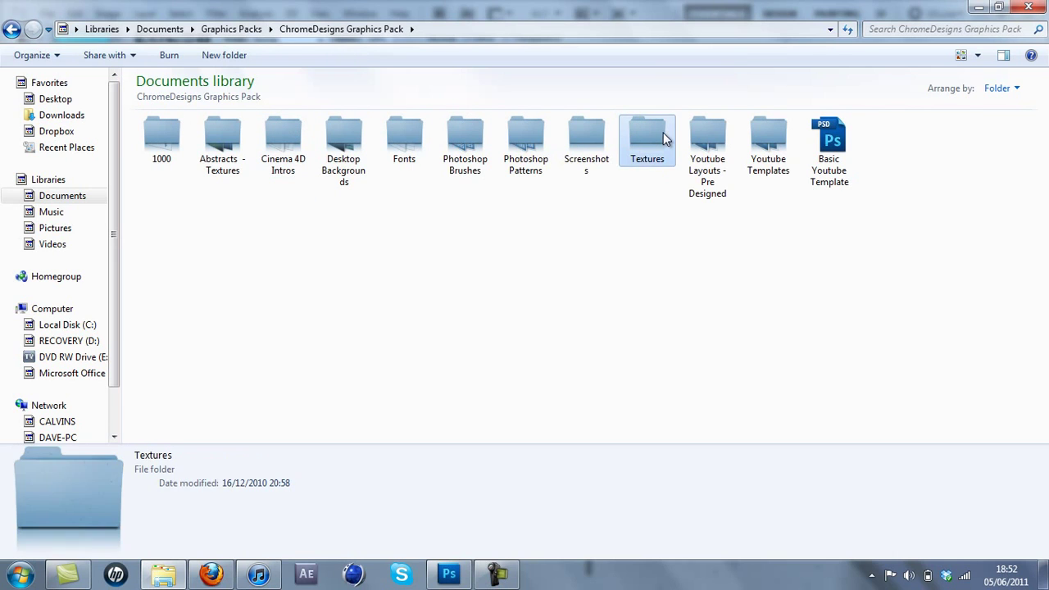
pyautogui.click(585, 143)
pyautogui.doubleClick(585, 143)
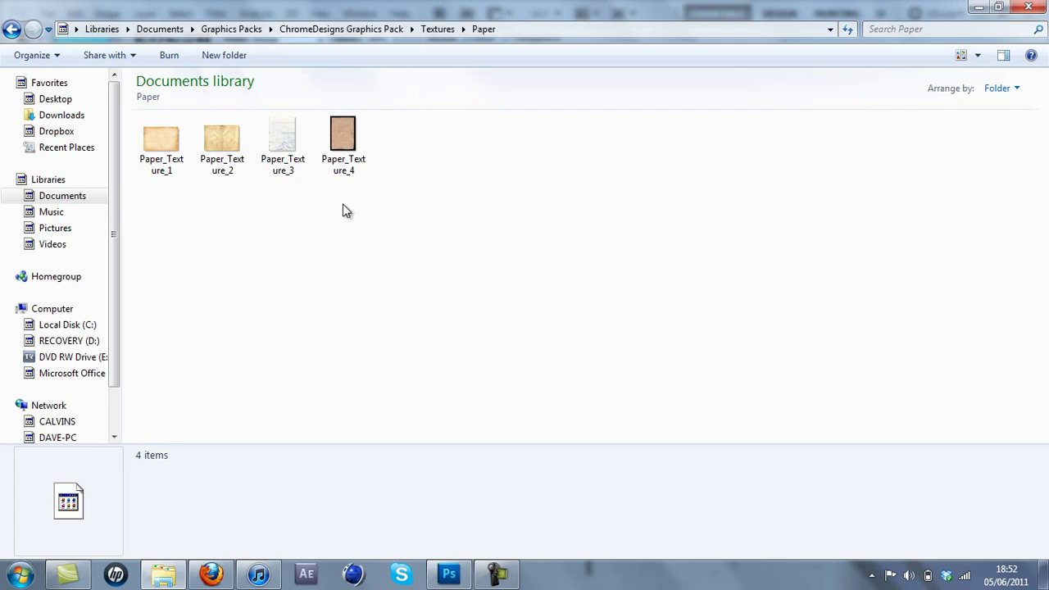
pyautogui.moveTo(274, 145); pyautogui.dragTo(380, 312)
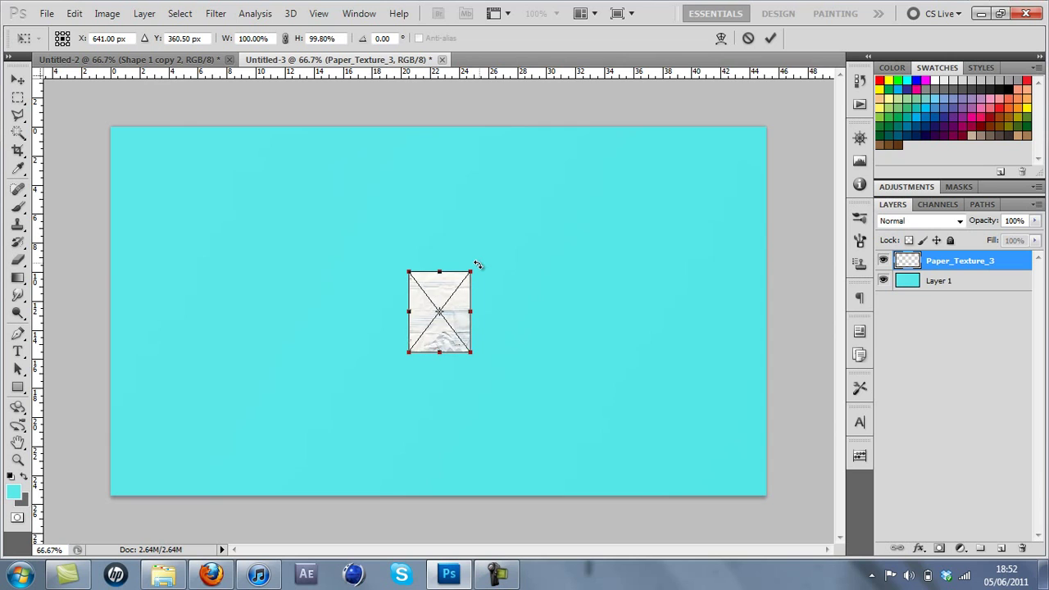
# Rotate Paper_Texture_3 90°, enlarge it over the canvas, and rasterize the layer
pyautogui.moveTo(476, 265); pyautogui.dragTo(504, 372)
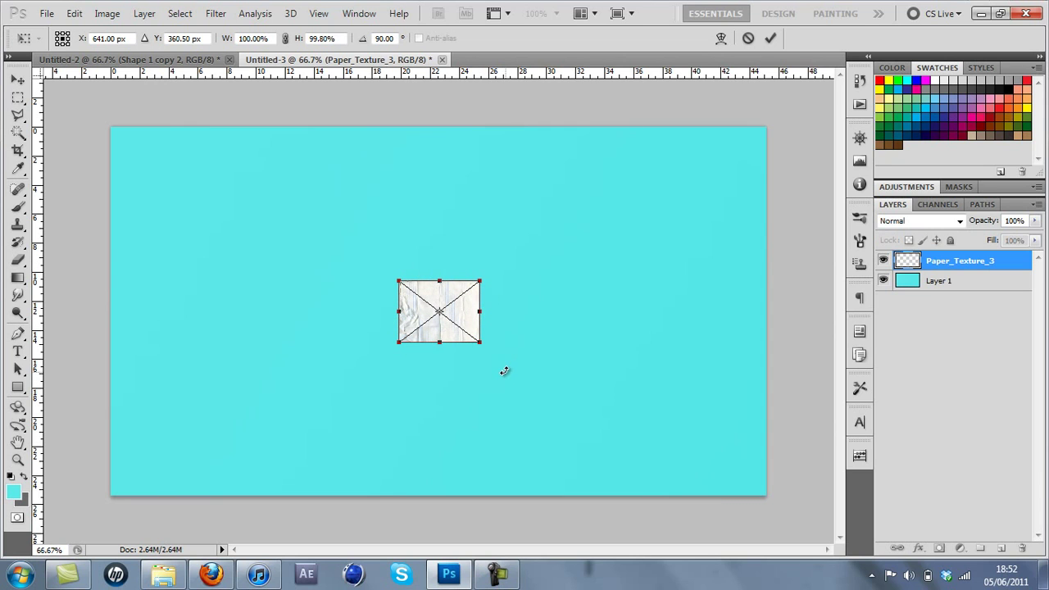
pyautogui.moveTo(484, 279); pyautogui.dragTo(951, 78)
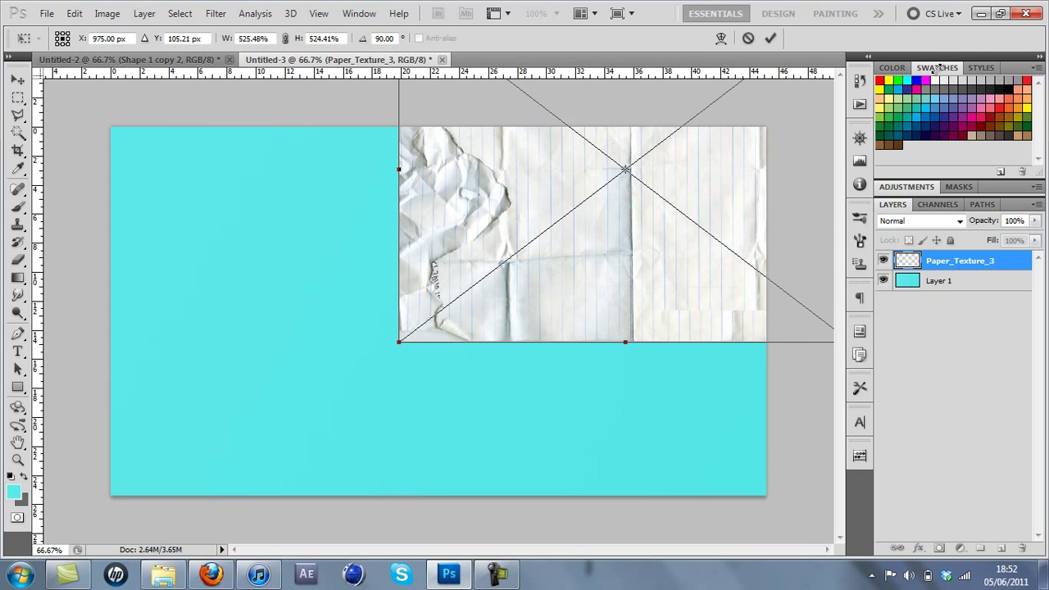
pyautogui.moveTo(585, 307); pyautogui.dragTo(500, 393)
pyautogui.press('Return')
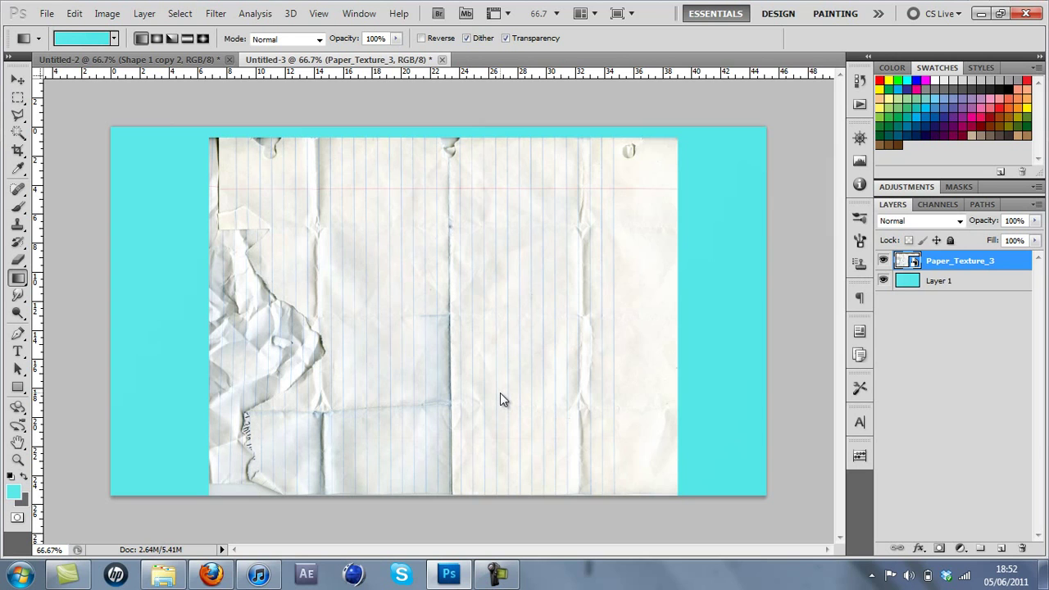
pyautogui.rightClick(965, 262)
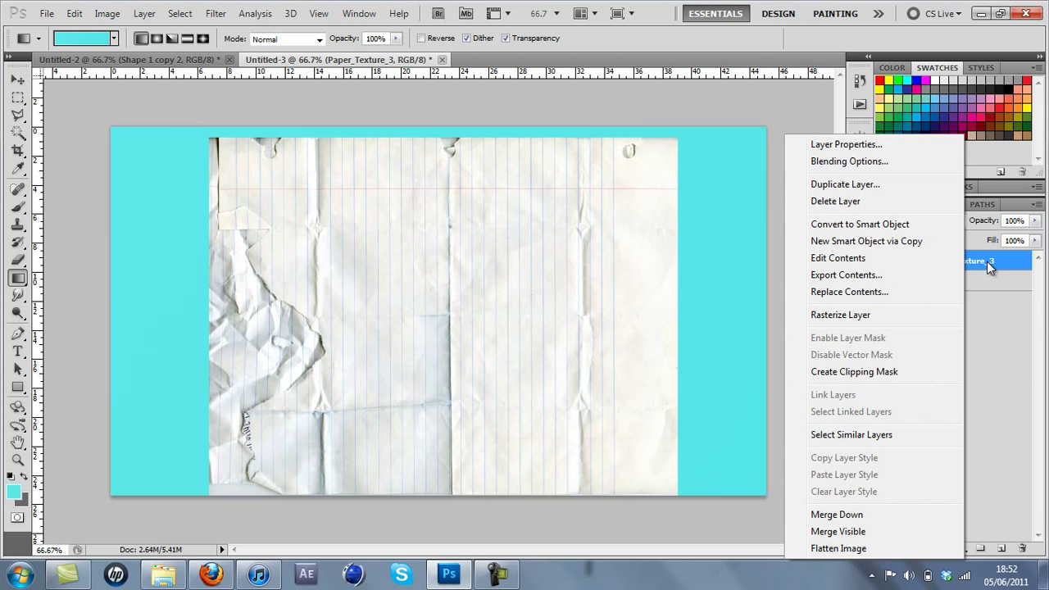
pyautogui.click(841, 319)
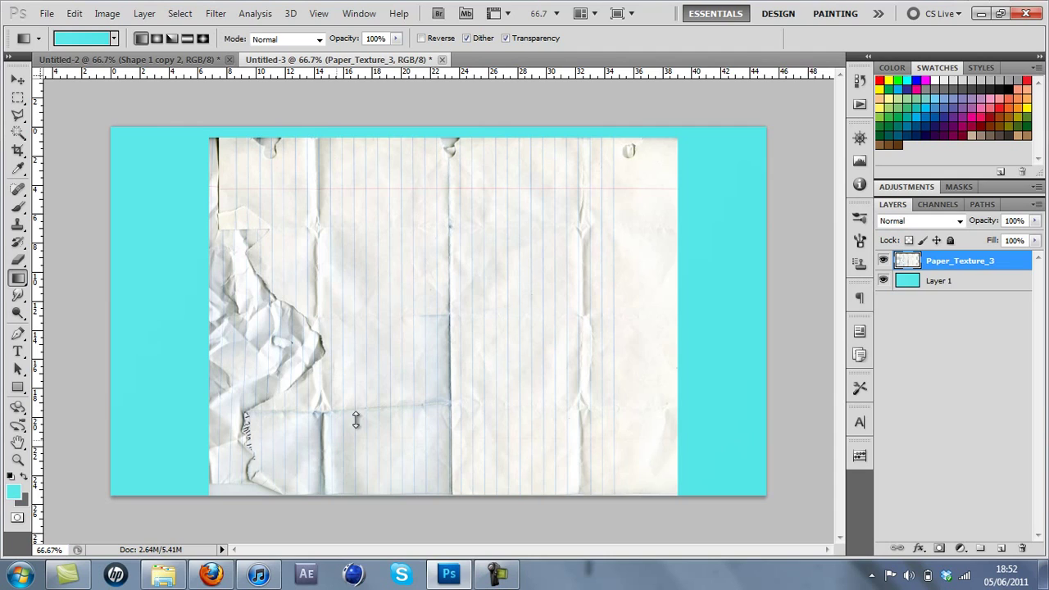
# Drag the zonegraf image from the Documents library into the Photoshop document
pyautogui.click(164, 574)
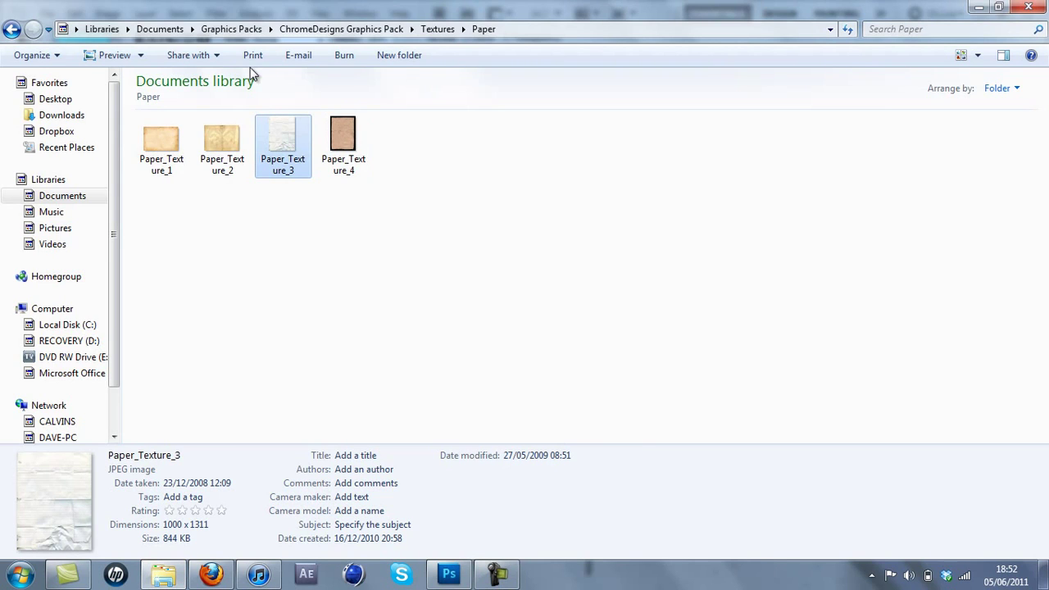
pyautogui.click(158, 29)
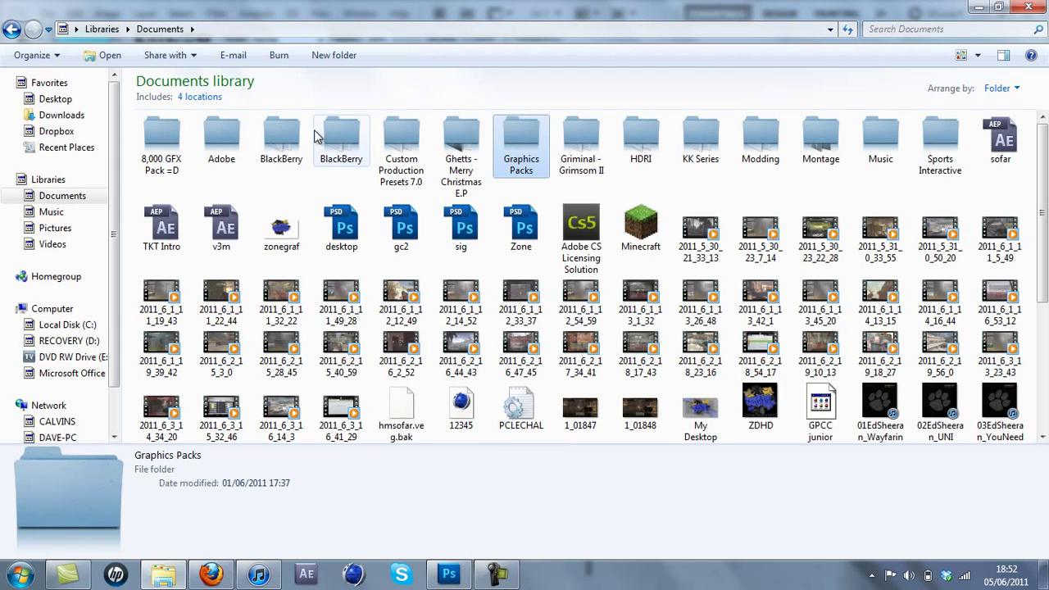
pyautogui.click(275, 227)
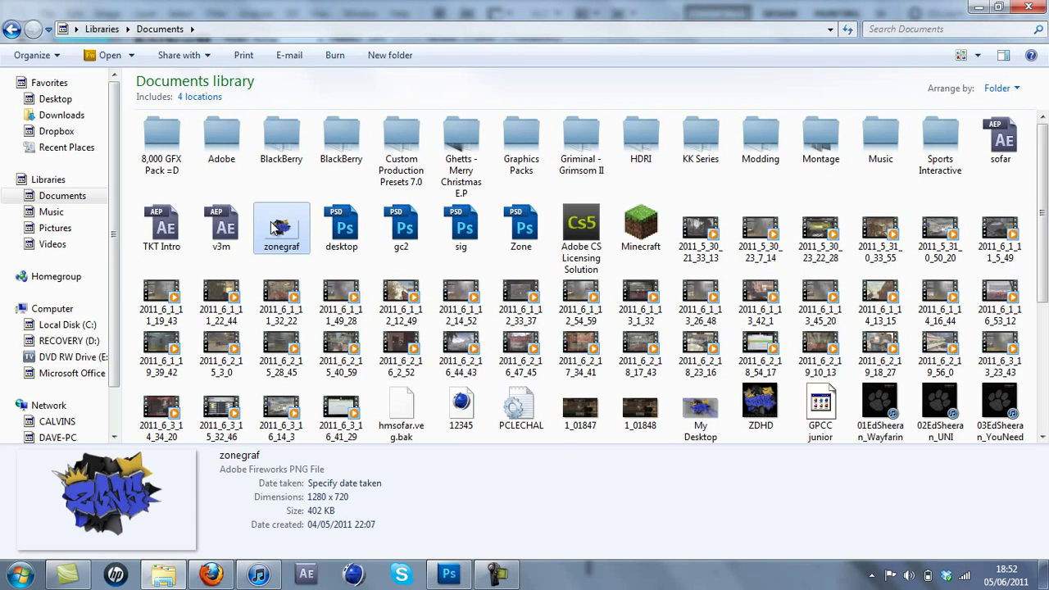
pyautogui.moveTo(274, 227); pyautogui.dragTo(452, 392)
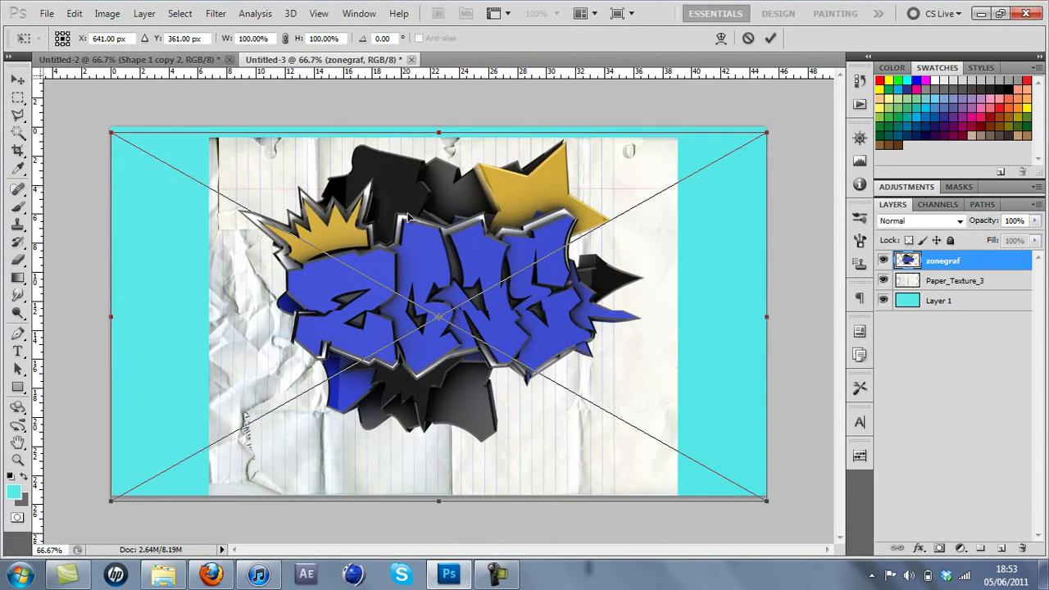
# Nudge the placed zonegraf graffiti slightly lower and commit its placement
pyautogui.hotkey('shift', 'Down')
pyautogui.hotkey('shift', 'Down')
pyautogui.hotkey('shift', 'Down')
pyautogui.hotkey('shift', 'Down')
pyautogui.press('g')
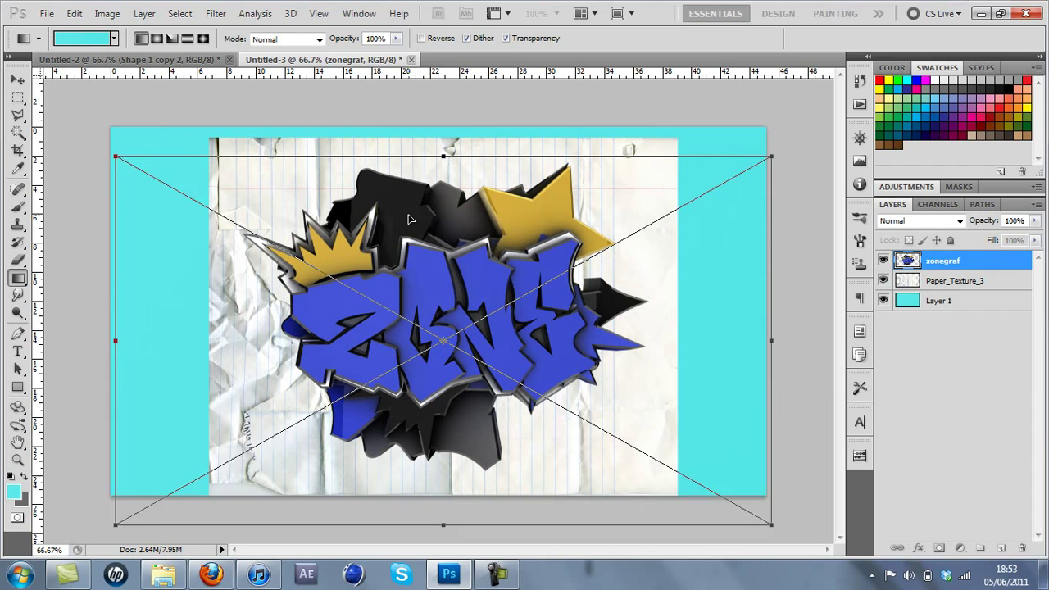
pyautogui.press('Return')
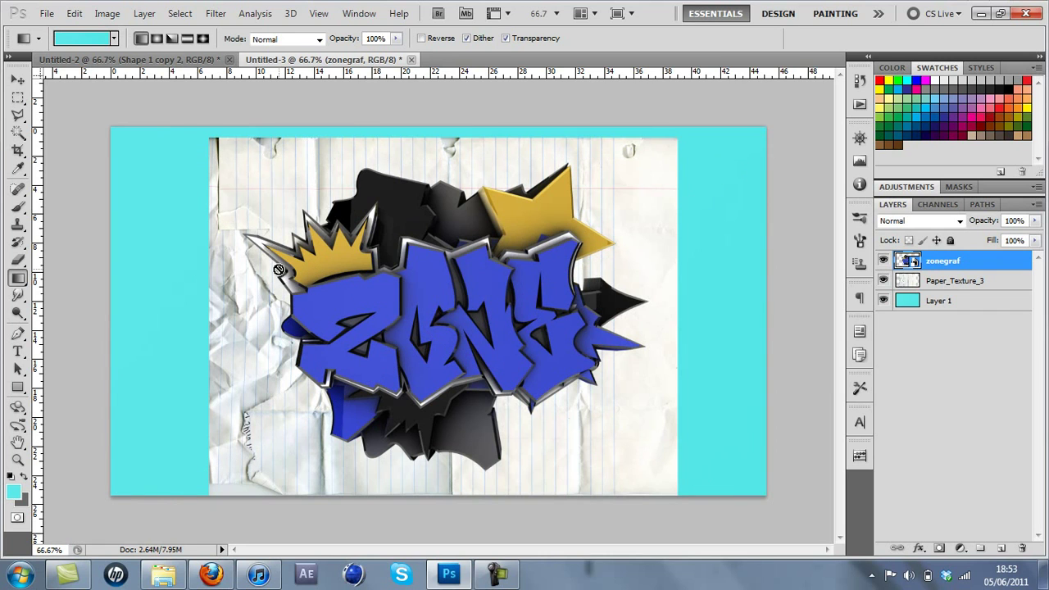
# After trying Magic Wand clicks on the letters, load the zonegraf layer's full outline as a selection
pyautogui.click(18, 133)
pyautogui.click(492, 201)
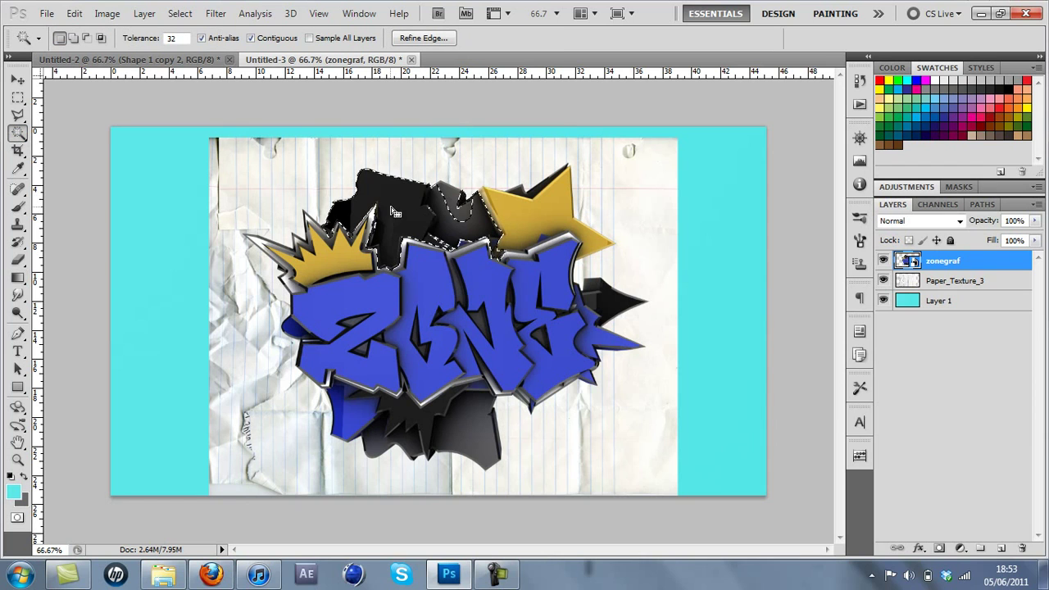
pyautogui.click(526, 270)
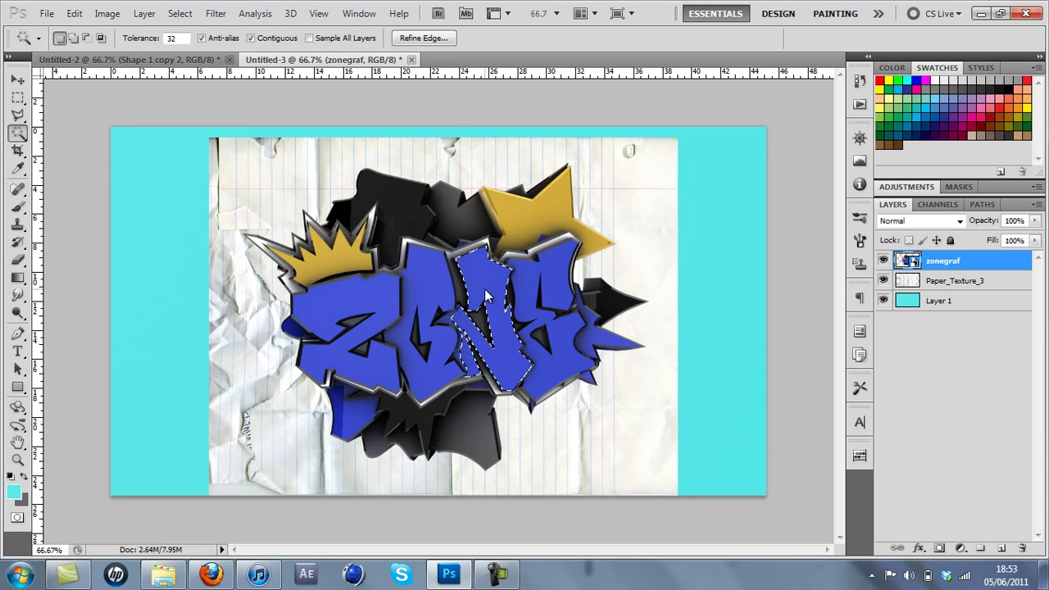
pyautogui.click(456, 332)
pyautogui.click(492, 450)
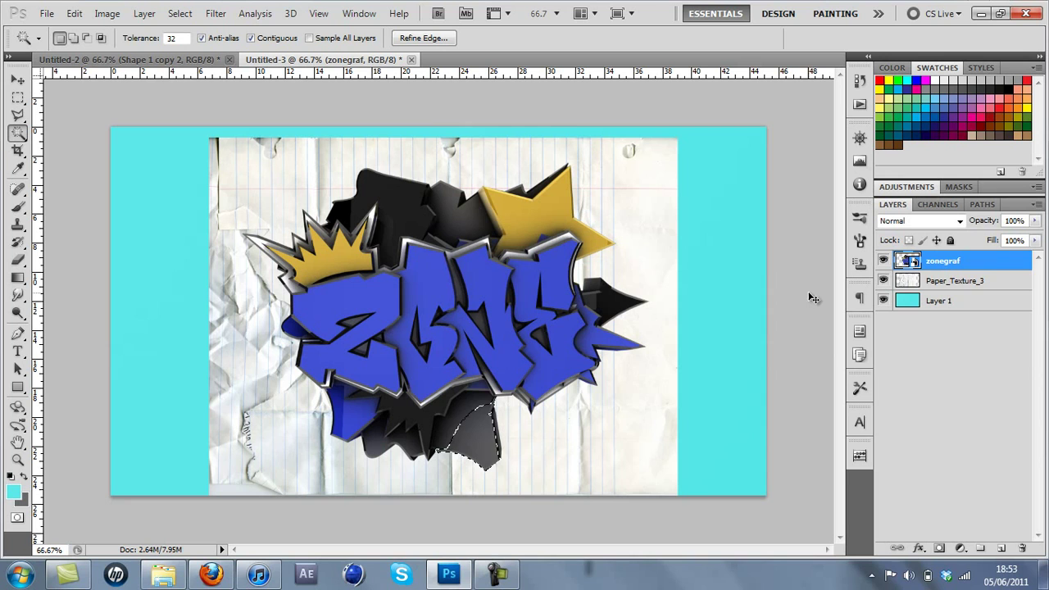
pyautogui.keyDown('ctrl'); pyautogui.click(910, 263); pyautogui.keyUp('ctrl')
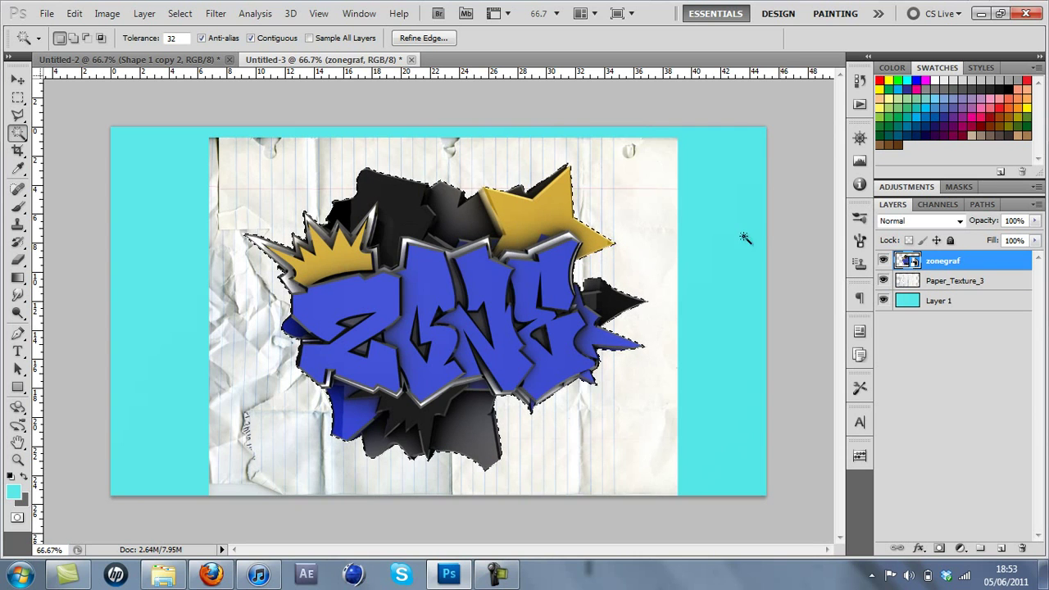
# Expand the graffiti selection by 20 pixels with Select > Modify > Expand
pyautogui.click(180, 14)
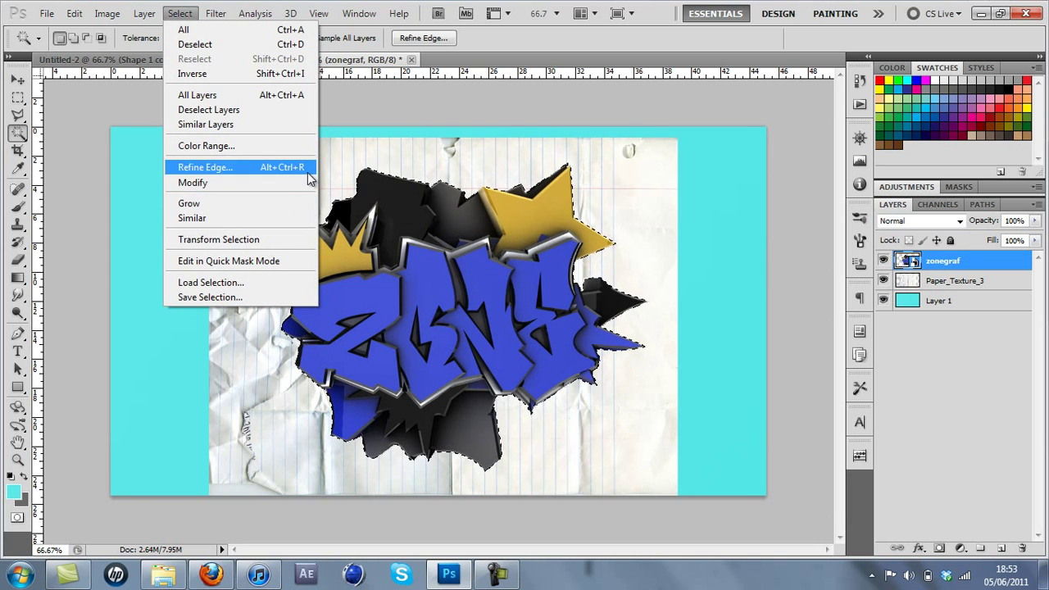
pyautogui.moveTo(279, 182)
pyautogui.click(368, 213)
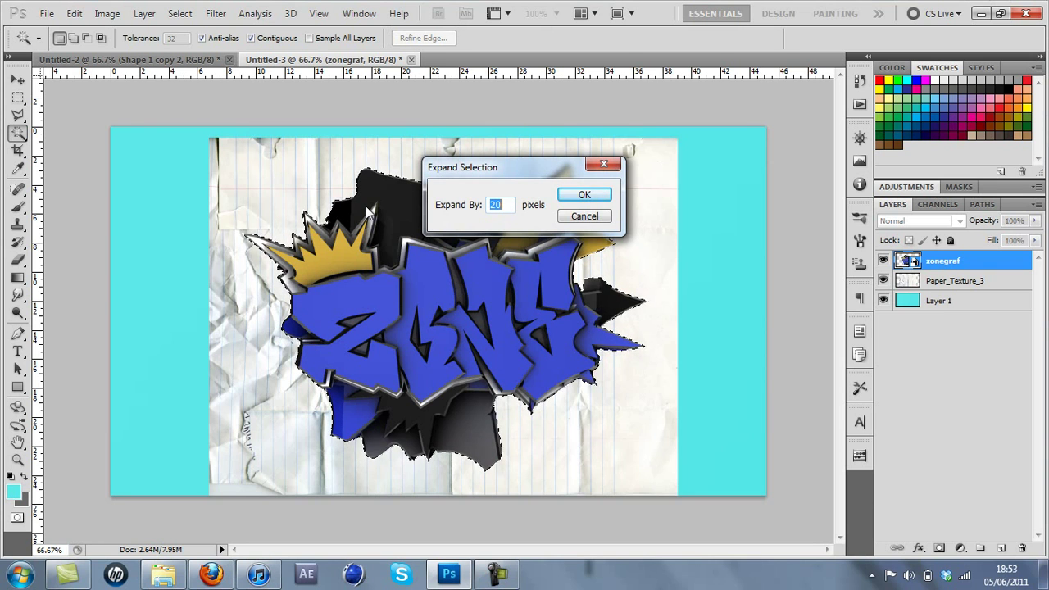
pyautogui.click(584, 204)
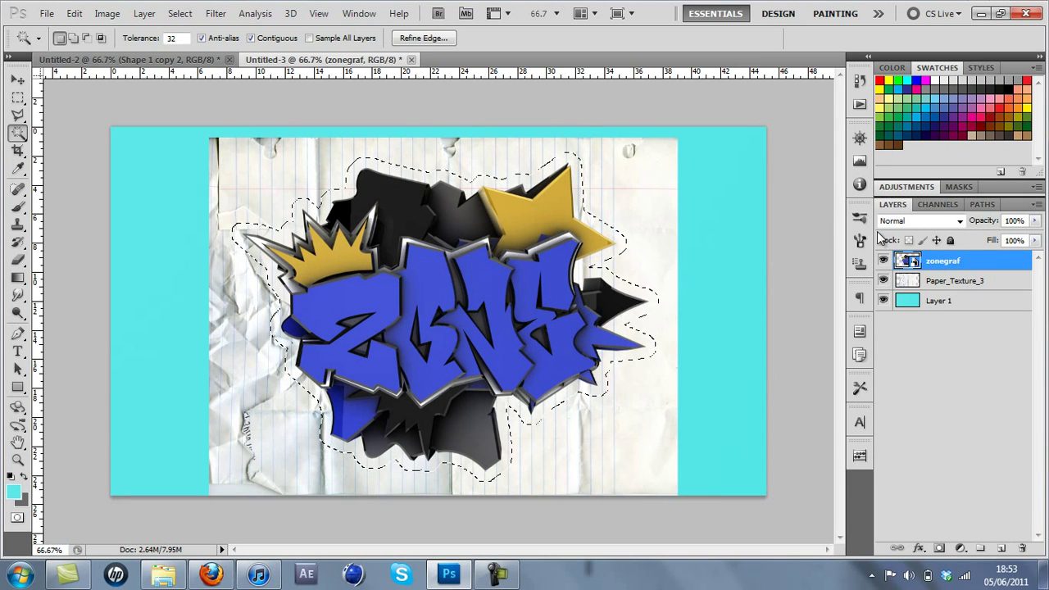
# On Paper_Texture_3, invert the selection and delete the paper outside the expanded outline
pyautogui.click(958, 283)
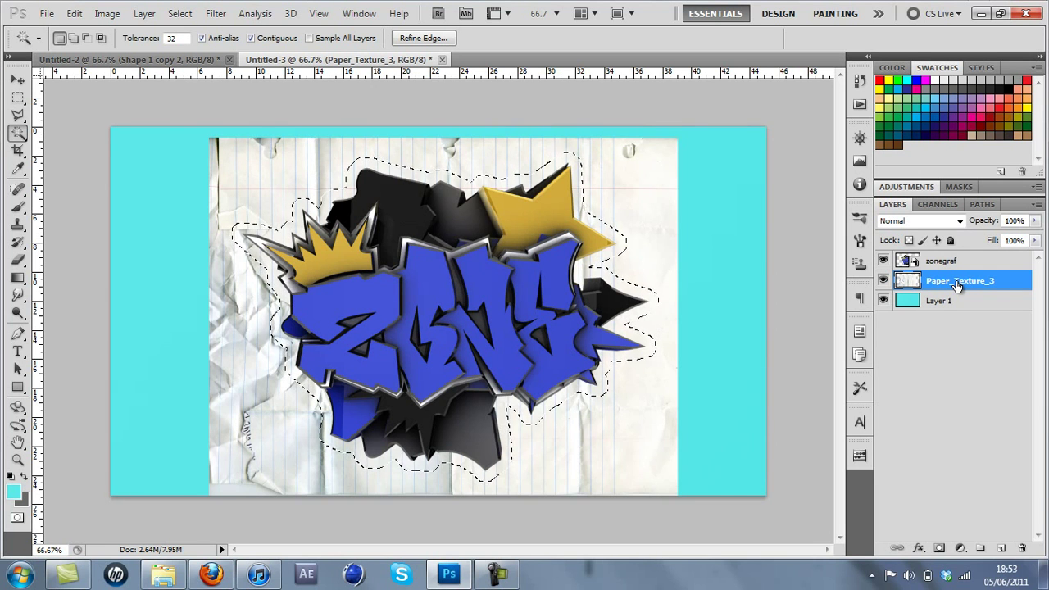
pyautogui.hotkey('ctrl', 'shift', 'i')
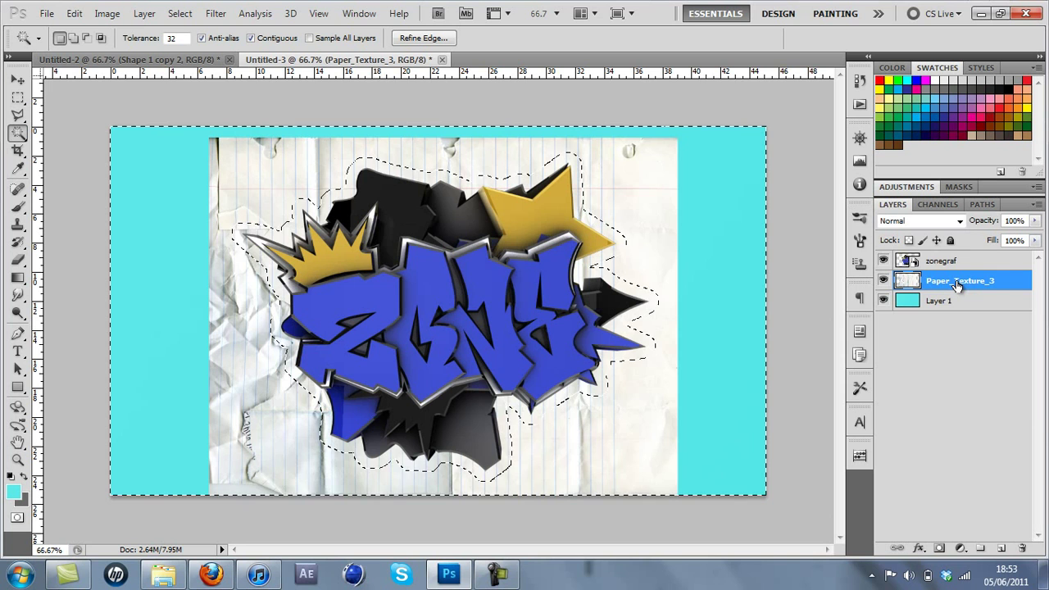
pyautogui.press('Delete')
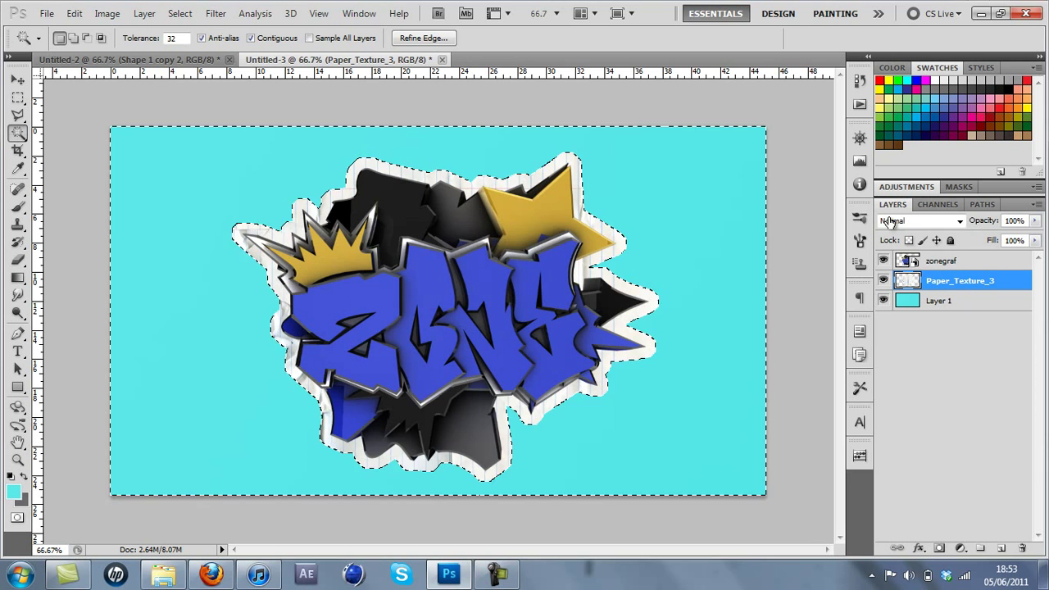
# Nudge the graffiti and paper layers together slightly up-left, then deselect
pyautogui.keyDown('shift'); pyautogui.click(946, 260); pyautogui.keyUp('shift')
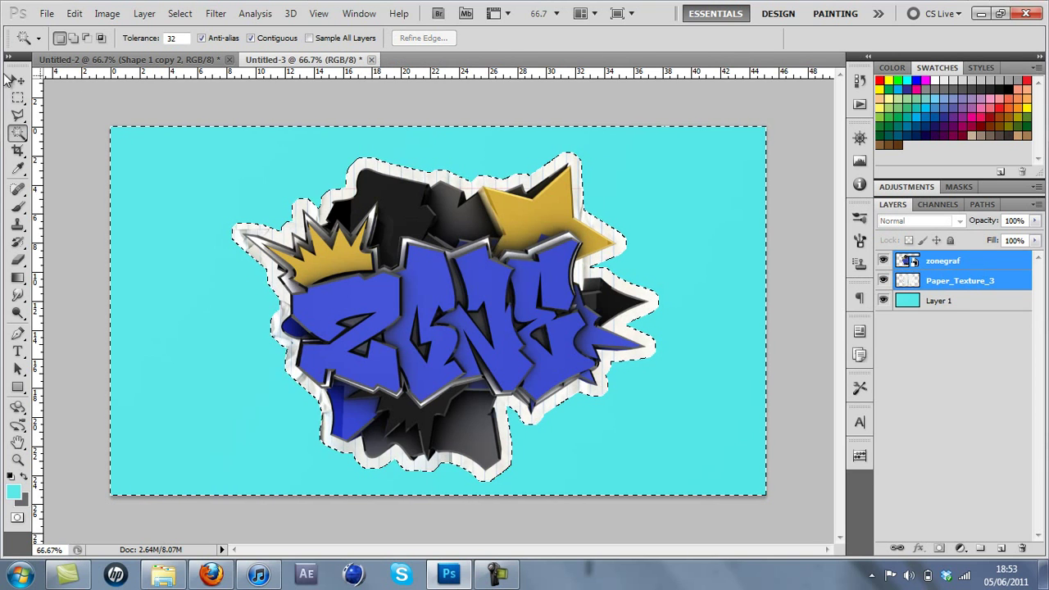
pyautogui.click(17, 80)
pyautogui.moveTo(445, 215); pyautogui.dragTo(439, 209)
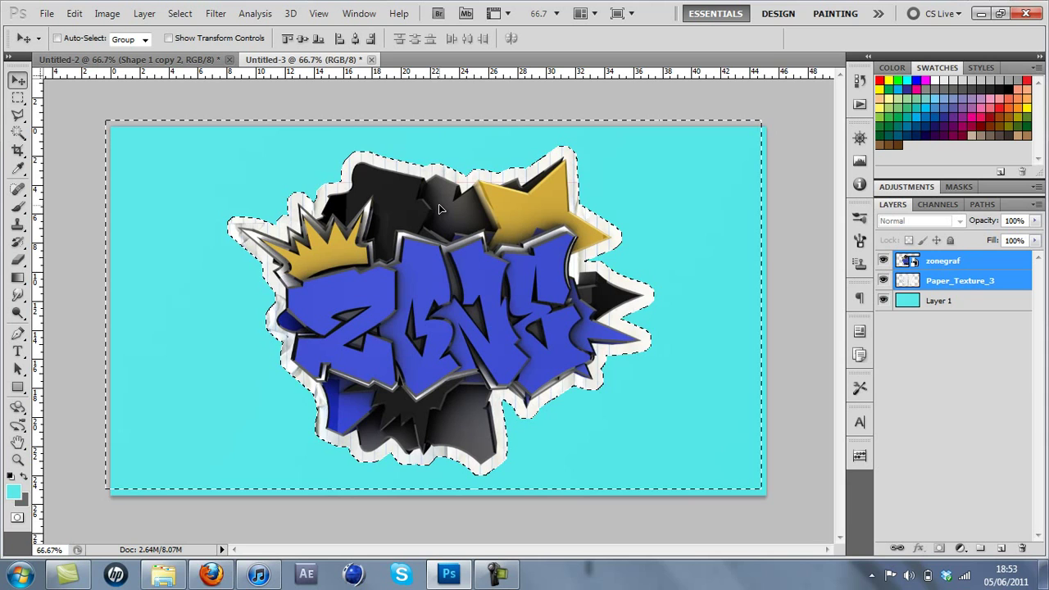
pyautogui.hotkey('ctrl', 'd')
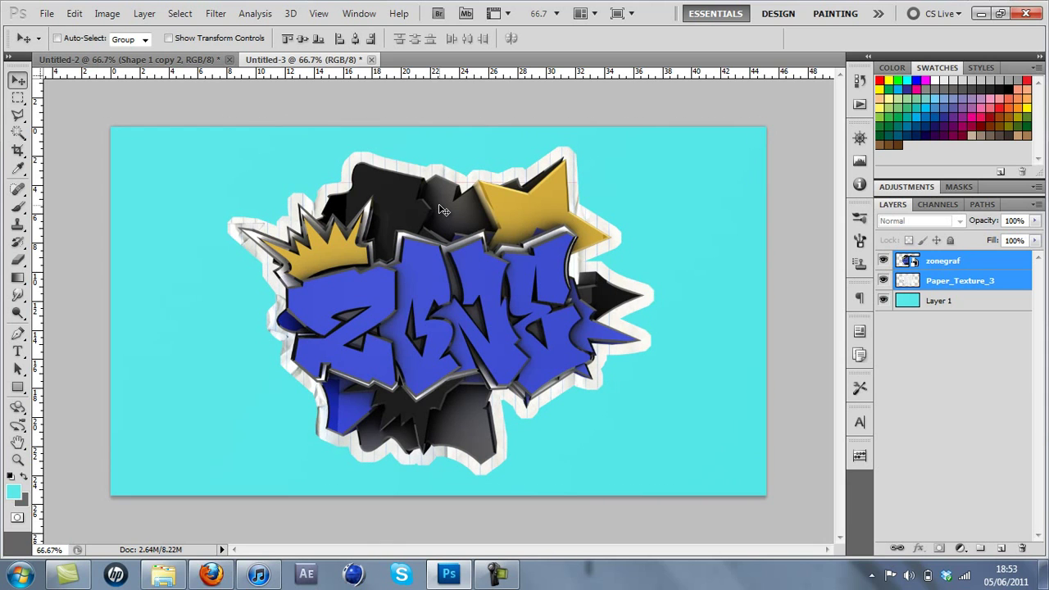
# Draw a small rectangle shape on the cyan area left of the graffiti
pyautogui.click(18, 386)
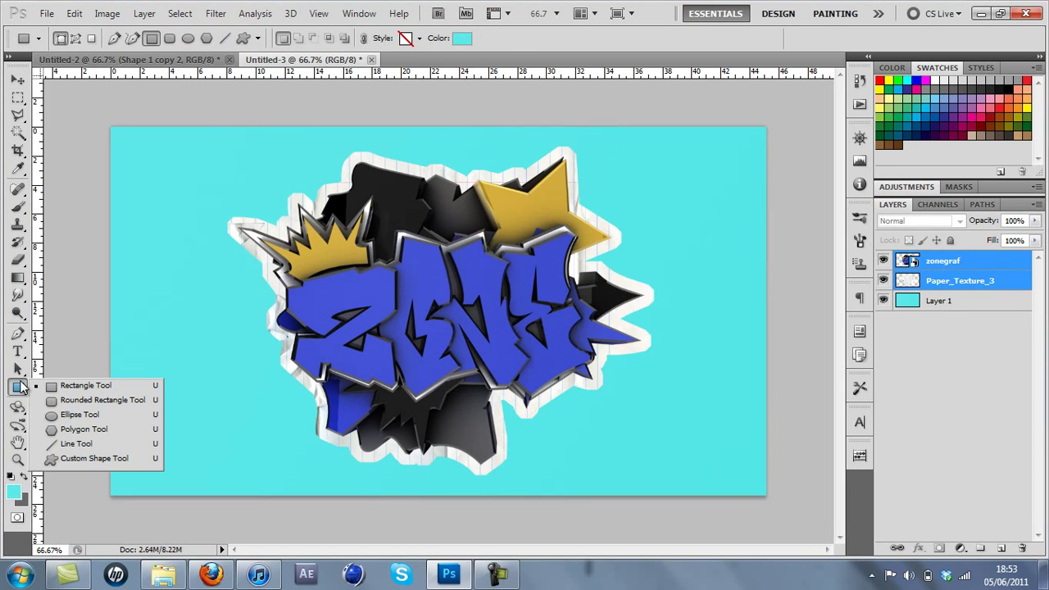
pyautogui.click(19, 388)
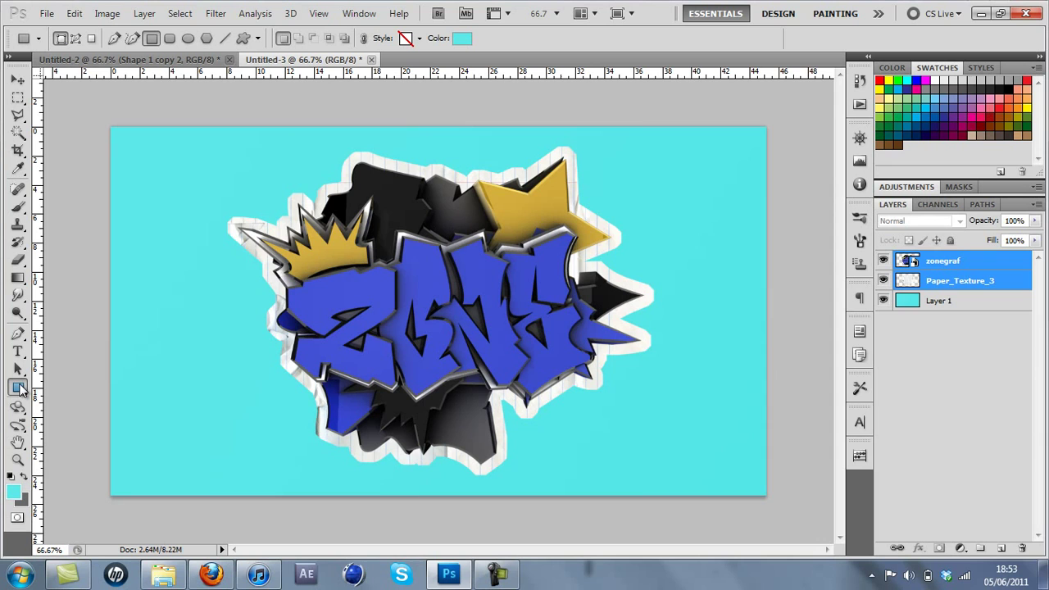
pyautogui.moveTo(142, 309); pyautogui.dragTo(228, 324)
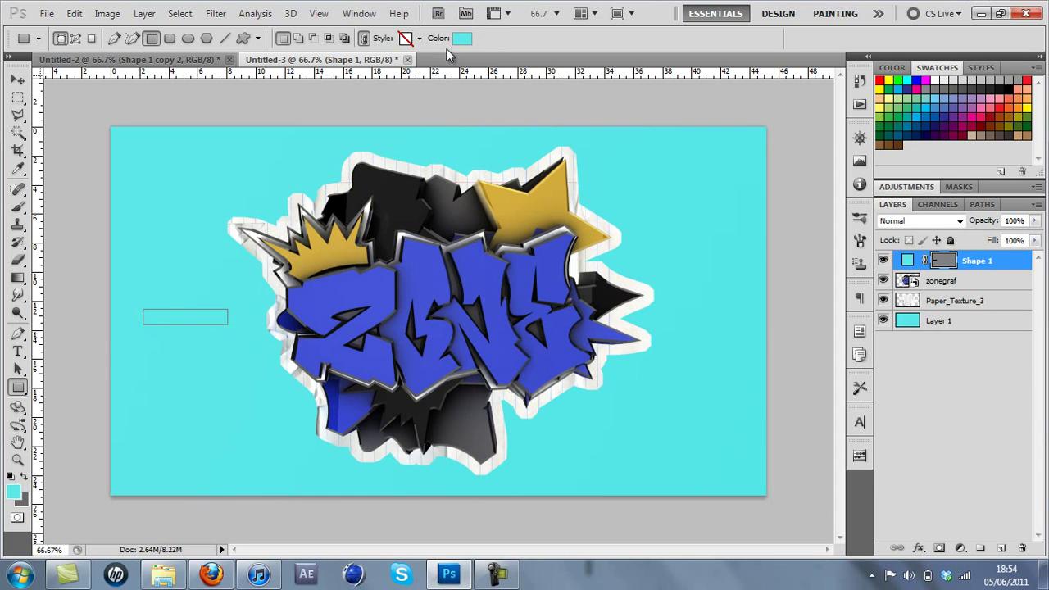
# Change the rectangle's fill colour from cyan to a pale yellow
pyautogui.click(459, 42)
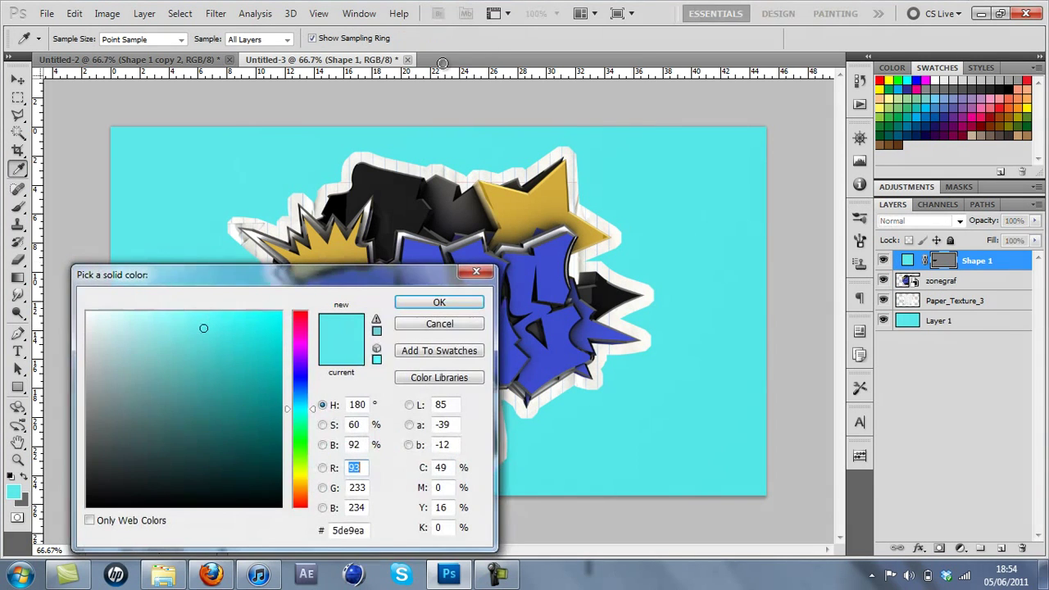
pyautogui.click(300, 480)
pyautogui.moveTo(300, 484); pyautogui.dragTo(300, 480)
pyautogui.moveTo(205, 313); pyautogui.dragTo(201, 314)
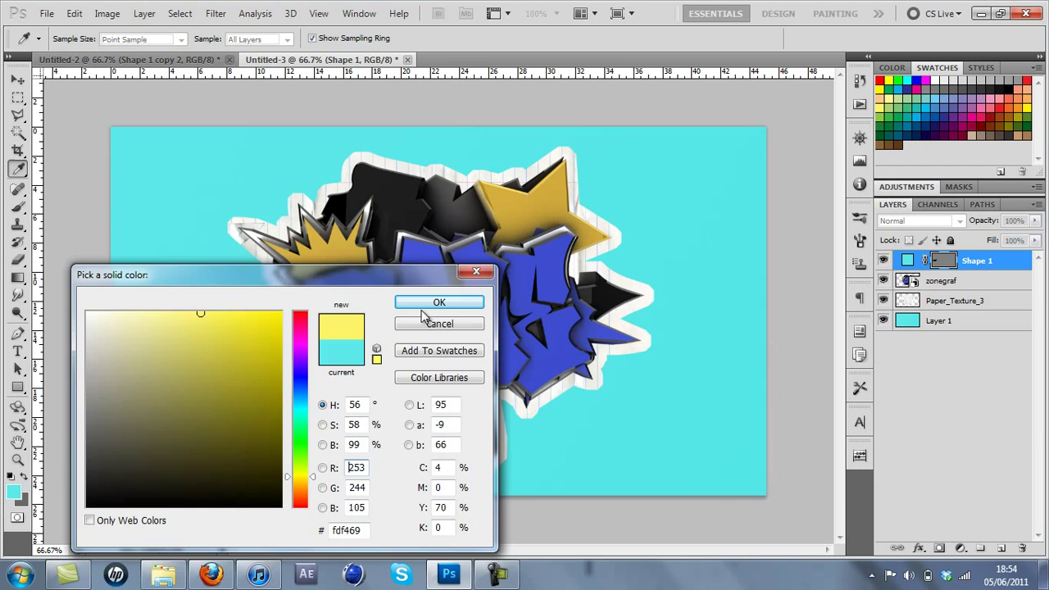
pyautogui.click(423, 305)
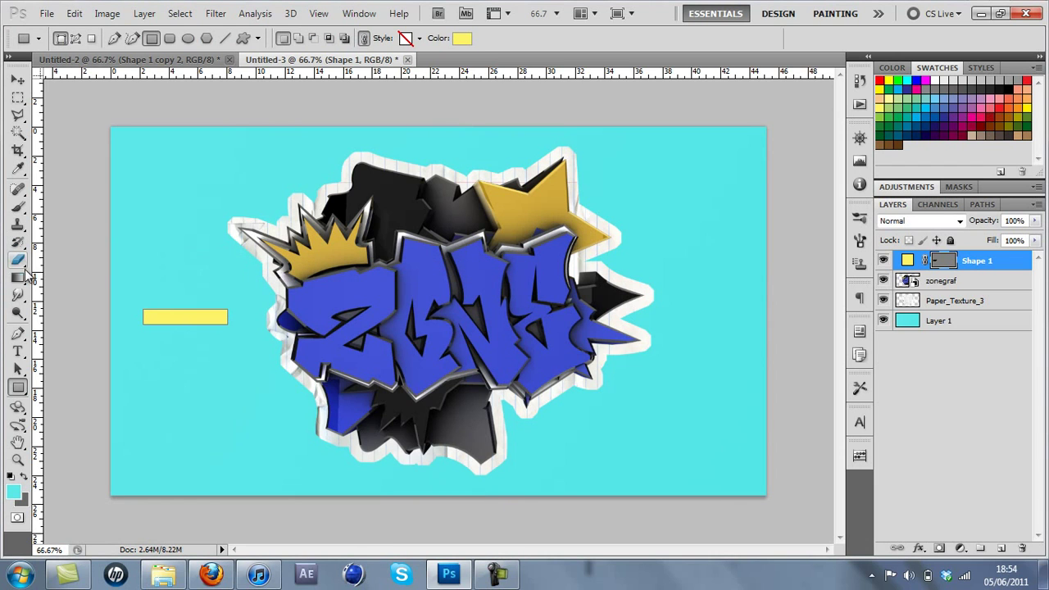
# Choose a rough eraser brush, rasterize Shape 1, and erase the yellow bar's ends to look torn
pyautogui.click(18, 262)
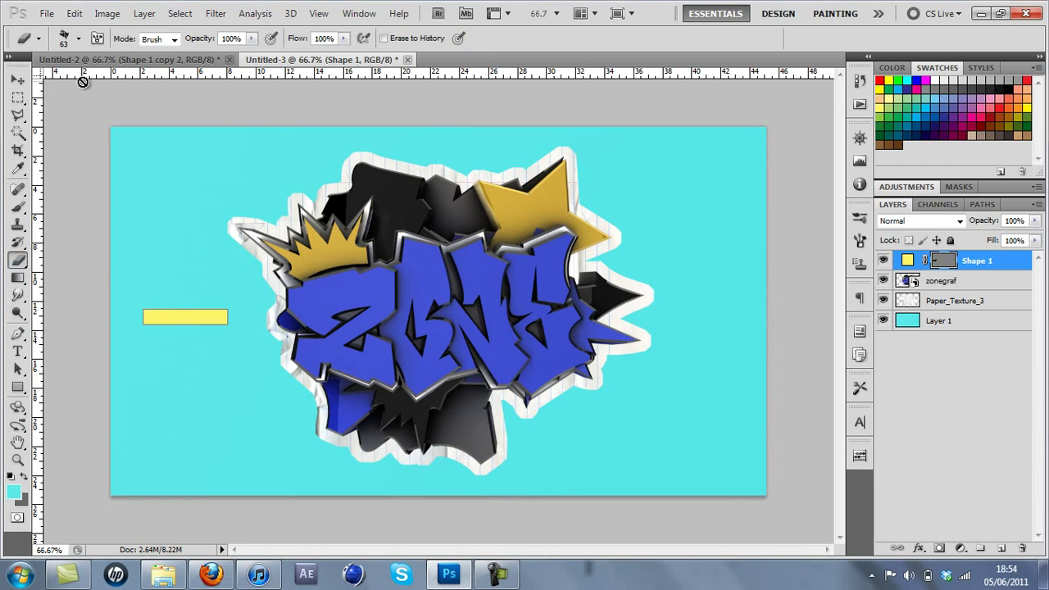
pyautogui.click(79, 38)
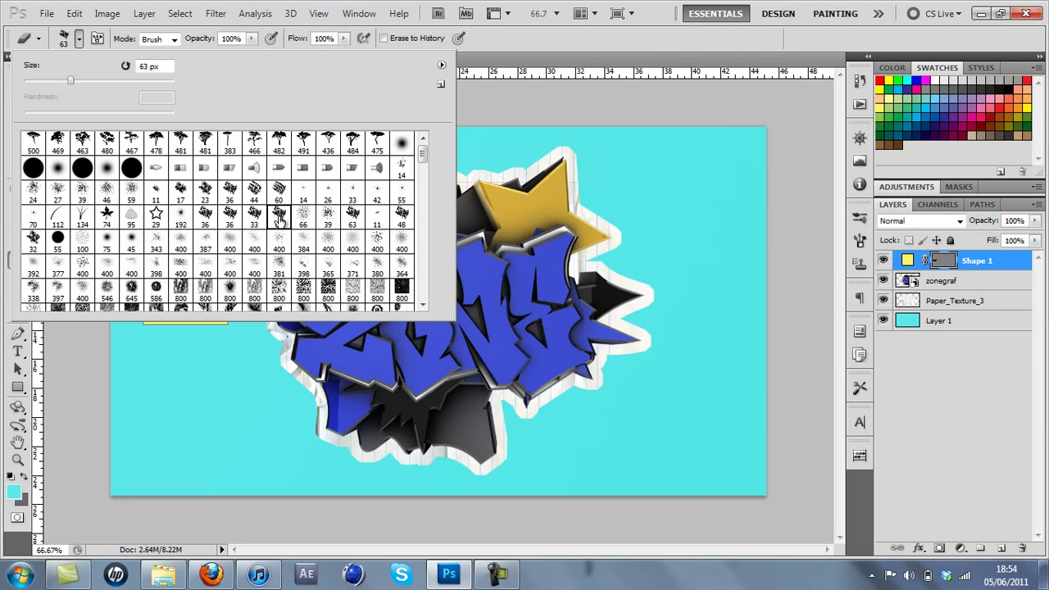
pyautogui.press('Return')
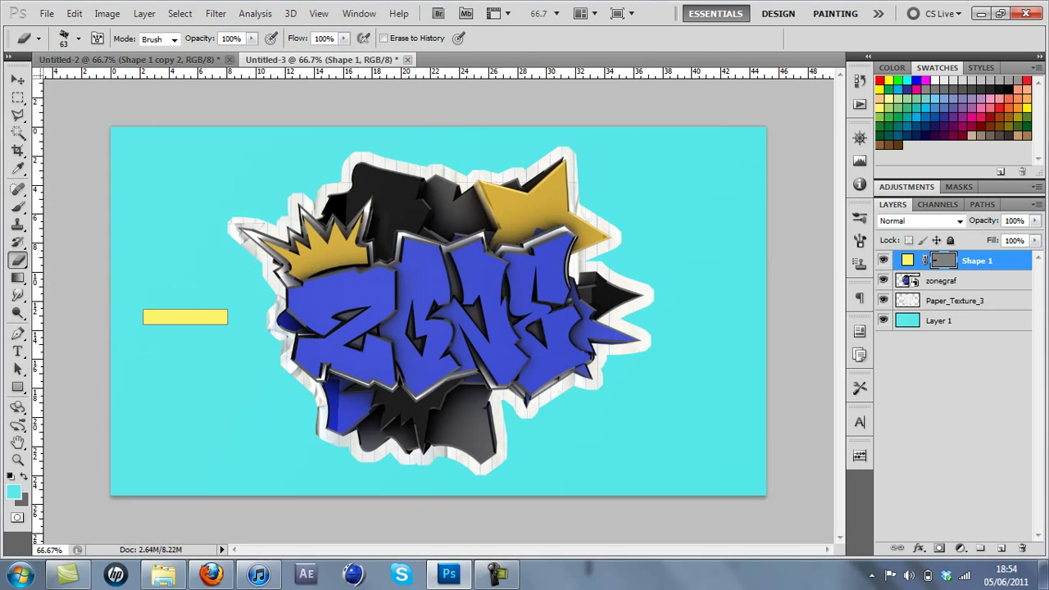
pyautogui.click(204, 314)
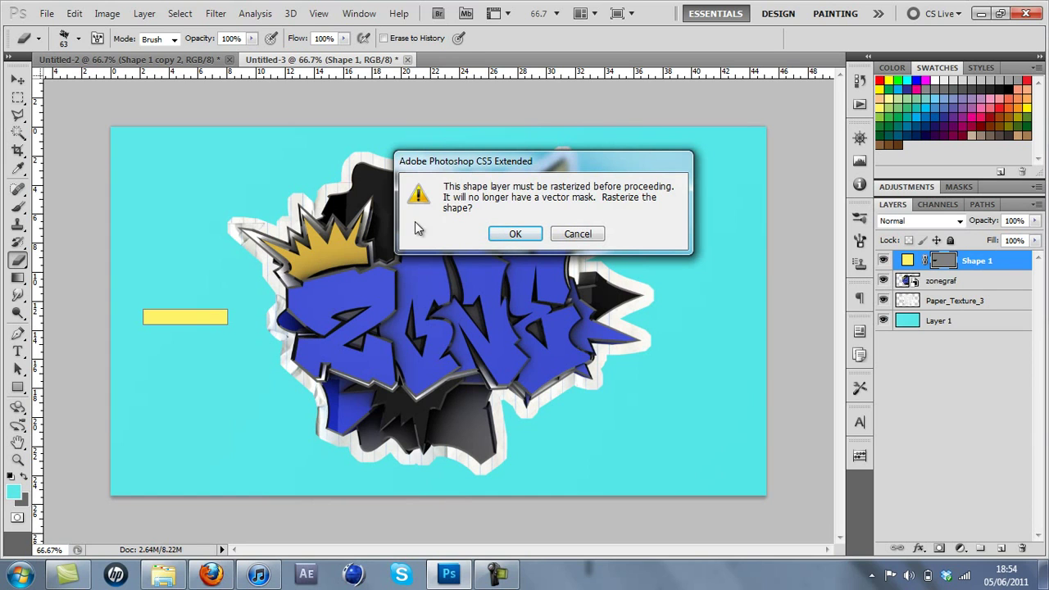
pyautogui.click(510, 234)
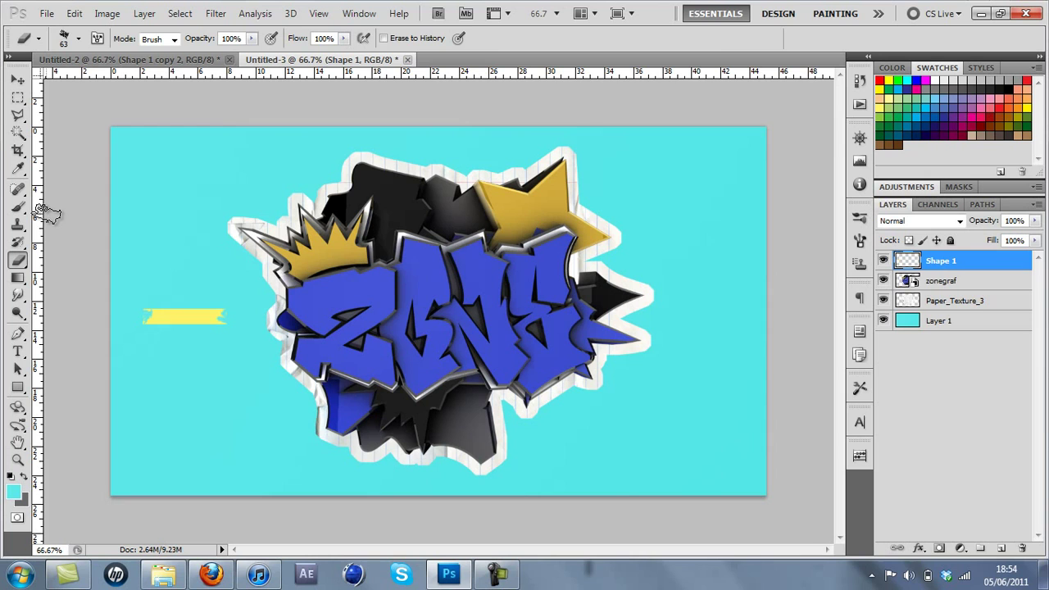
# Rotate the yellow tape strip to about -47.6° across the paper border's top-left edge
pyautogui.hotkey('ctrl', 't')
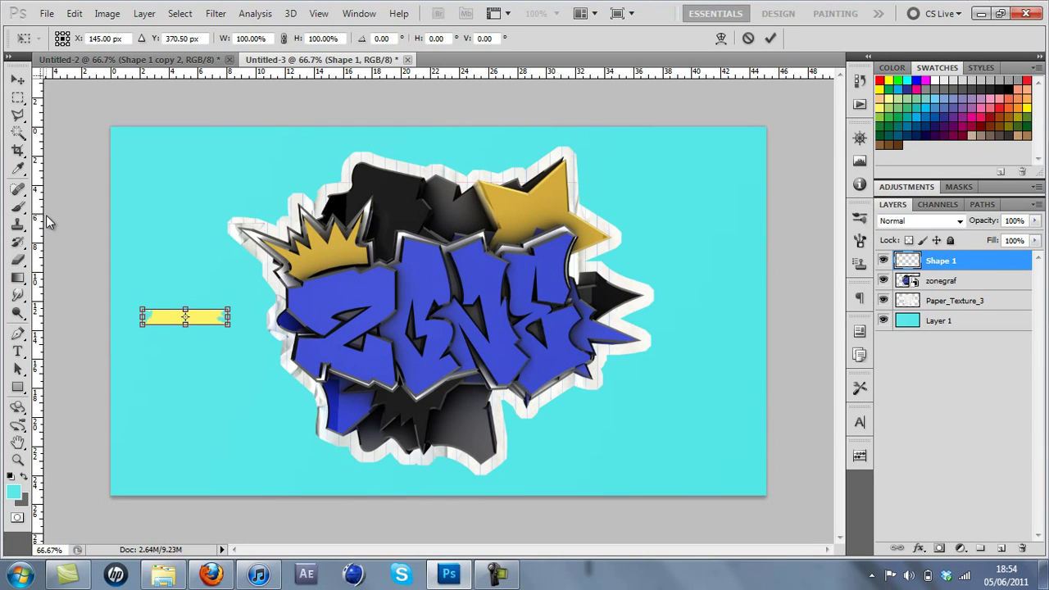
pyautogui.moveTo(143, 292); pyautogui.dragTo(241, 242)
pyautogui.press('Return')
# Lower the yellow tape layer's opacity to about 60% so it looks translucent
pyautogui.press('b')
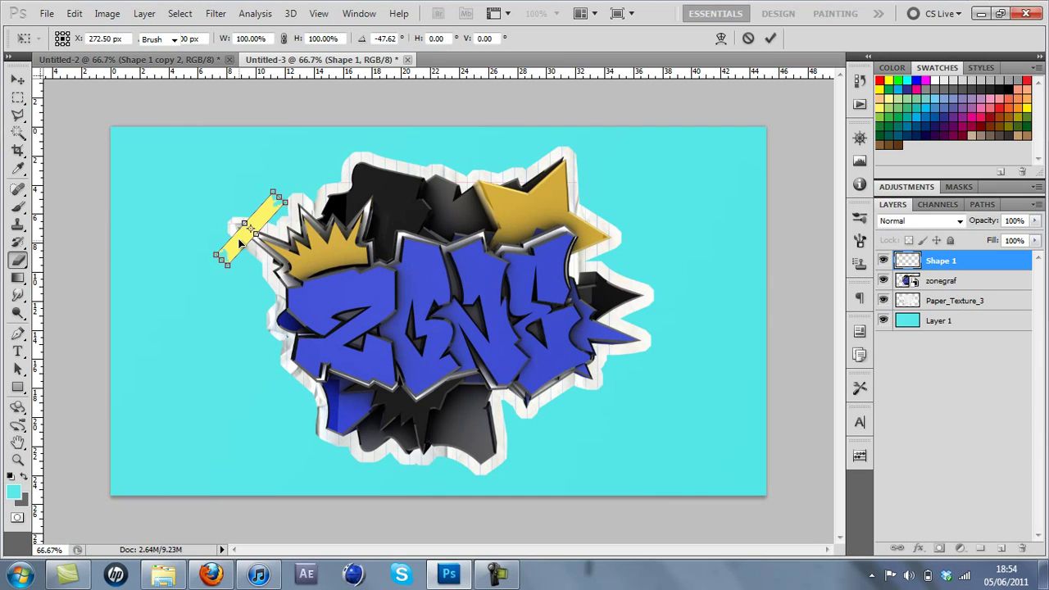
pyautogui.click(1036, 221)
pyautogui.click(1010, 240)
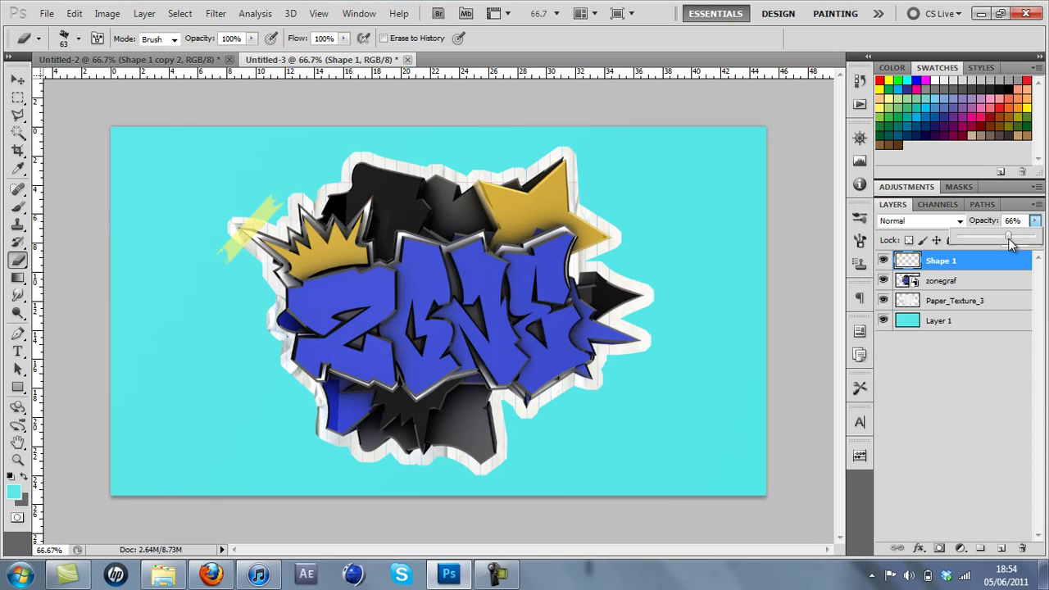